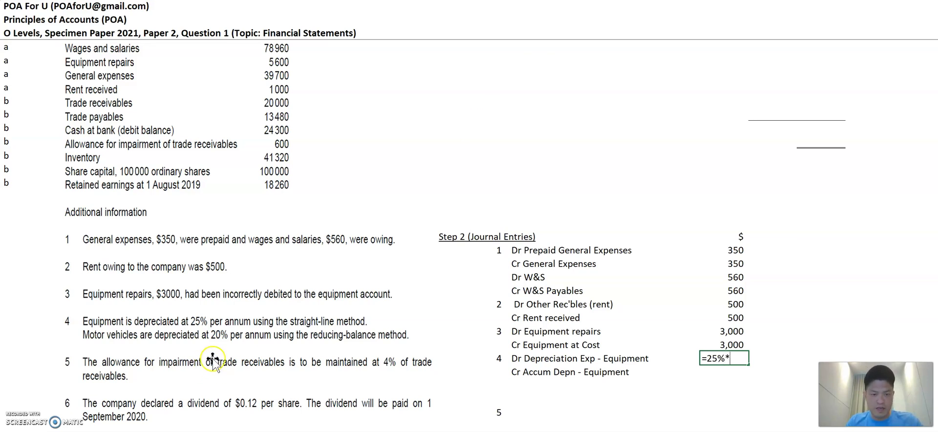
pyautogui.scroll(5, 320, 326)
pyautogui.click(299, 84)
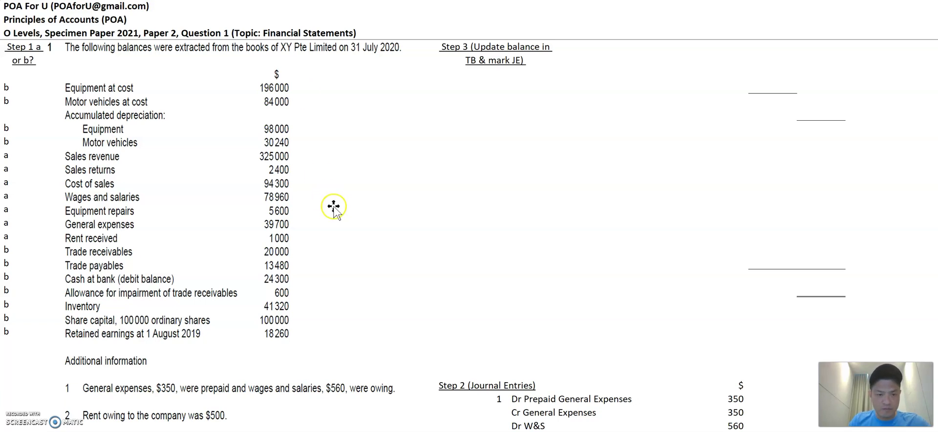
pyautogui.scroll(-3, 322, 205)
pyautogui.click(214, 389)
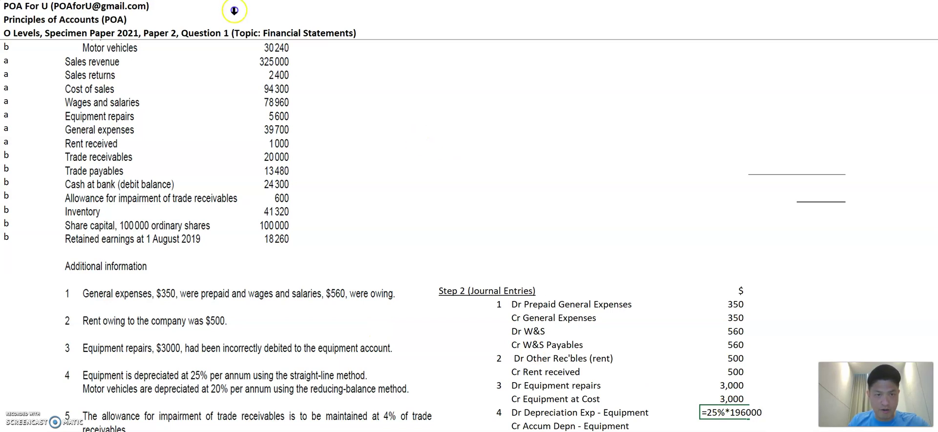
pyautogui.write('(')
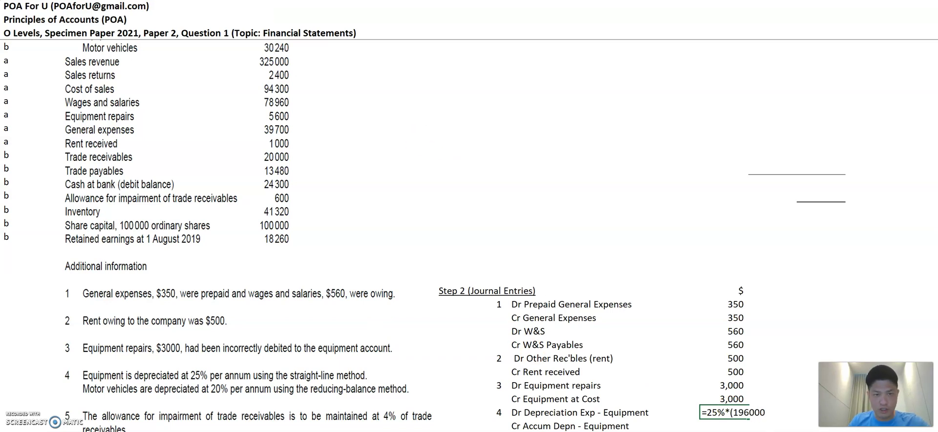
pyautogui.write('-')
pyautogui.click(731, 398)
pyautogui.press('BackSpace')
pyautogui.press('BackSpace')
pyautogui.press('BackSpace')
pyautogui.write('3000')
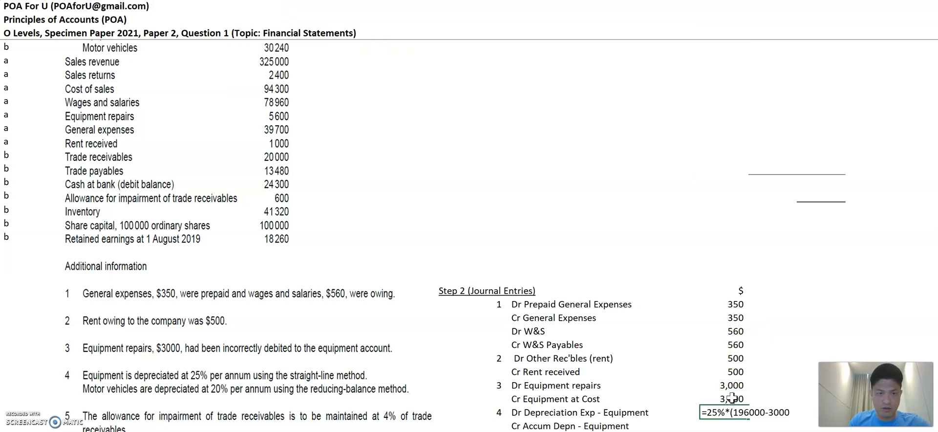
pyautogui.write(')')
pyautogui.press('Return')
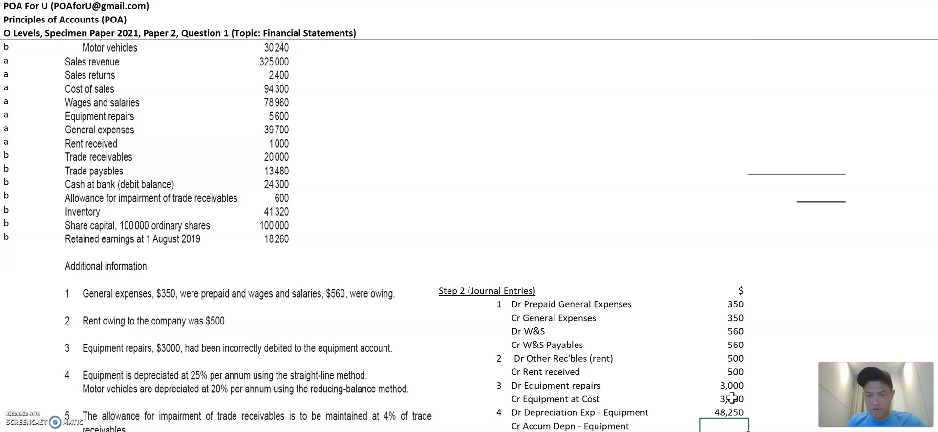
pyautogui.scroll(-1, 760, 318)
pyautogui.hotkey('ctrl', 'd')
pyautogui.press('Left')
# Copy the two equipment depreciation labels into the rows below entry 4.
pyautogui.press('Left')
pyautogui.press('Down')
pyautogui.press('Left')
pyautogui.press('Left')
pyautogui.press('Up')
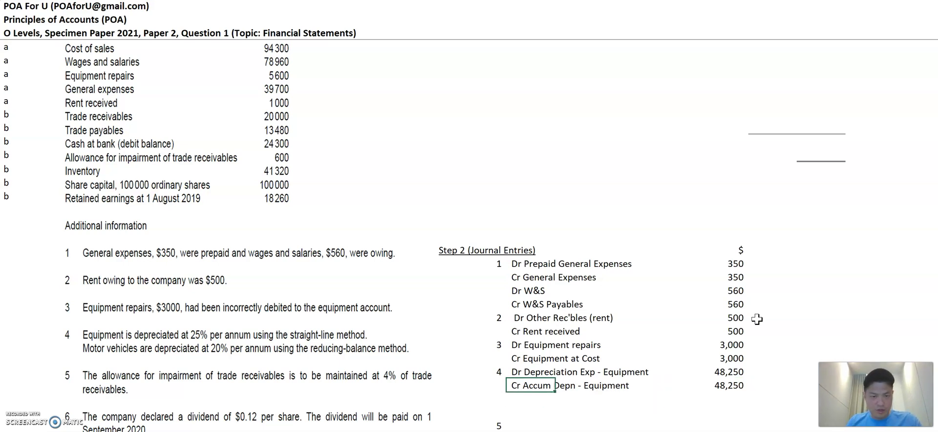
pyautogui.hotkey('shift', 'Up')
pyautogui.hotkey('ctrl', 'c')
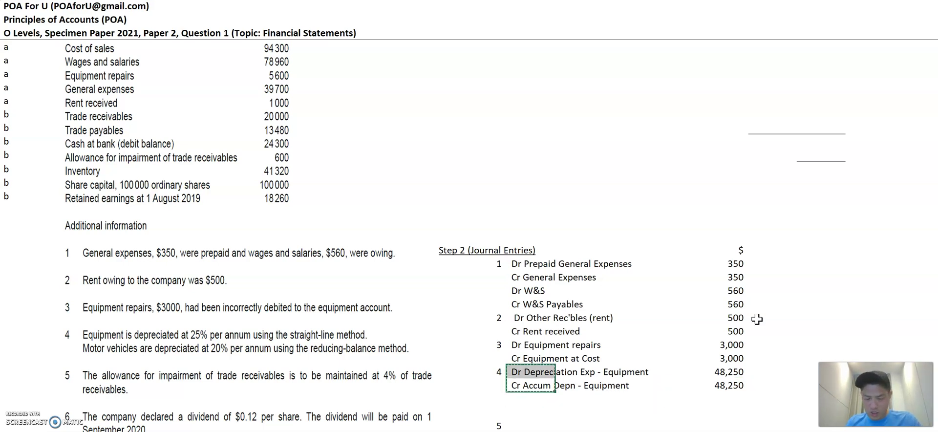
pyautogui.press('Down')
pyautogui.hotkey('ctrl', 'v')
# Rename the pasted labels to Dr Depreciation Exp - MV and Cr Accum Depn - MV.
pyautogui.press('F2')
pyautogui.press('BackSpace')
pyautogui.press('BackSpace')
pyautogui.press('BackSpace')
pyautogui.press('BackSpace')
pyautogui.press('BackSpace')
pyautogui.press('BackSpace')
pyautogui.press('BackSpace')
pyautogui.press('BackSpace')
pyautogui.press('BackSpace')
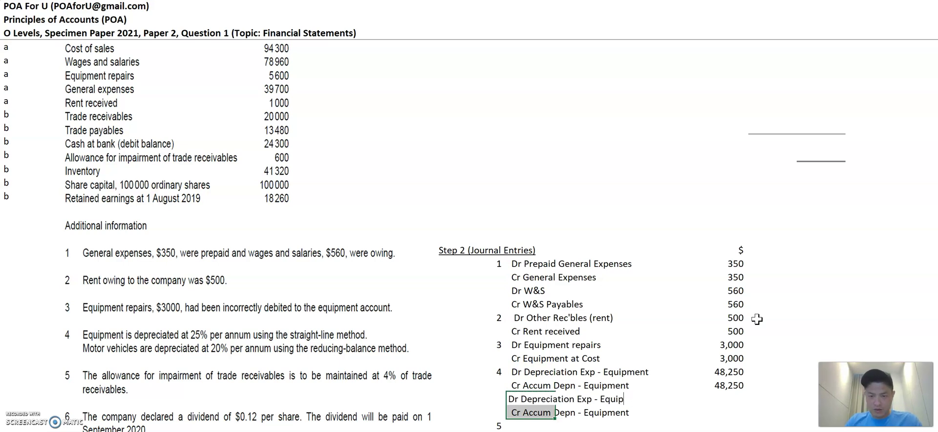
pyautogui.write('MV')
pyautogui.press('Return')
pyautogui.press('F2')
pyautogui.press('BackSpace')
pyautogui.press('BackSpace')
pyautogui.press('BackSpace')
pyautogui.press('BackSpace')
pyautogui.press('BackSpace')
pyautogui.press('BackSpace')
pyautogui.press('BackSpace')
pyautogui.press('BackSpace')
pyautogui.press('BackSpace')
pyautogui.write('MV')
pyautogui.press('Return')
# Begin the MV depreciation formula =20%*( in the debit amount cell.
pyautogui.press('Right')
pyautogui.press('Right')
pyautogui.press('Right')
pyautogui.press('Right')
pyautogui.press('Up')
pyautogui.write('=20%*(')
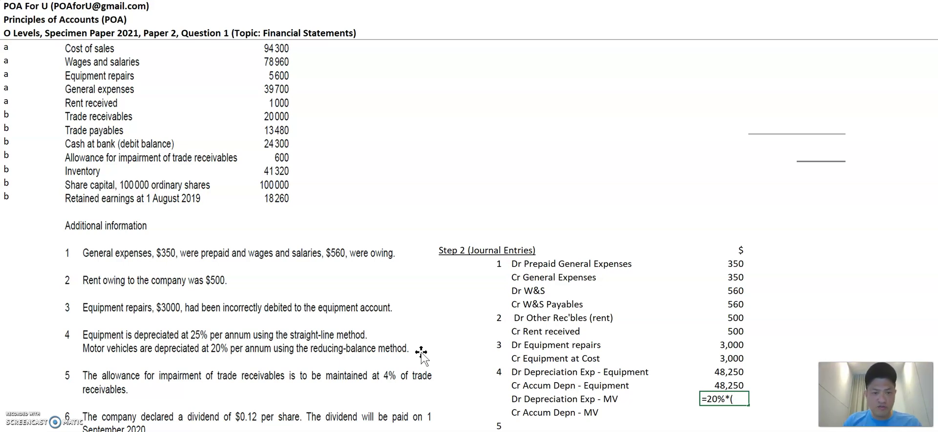
# Complete MV depreciation of 10,752 (20% of 84000 less 30240) on both MV lines.
pyautogui.scroll(3, 421, 353)
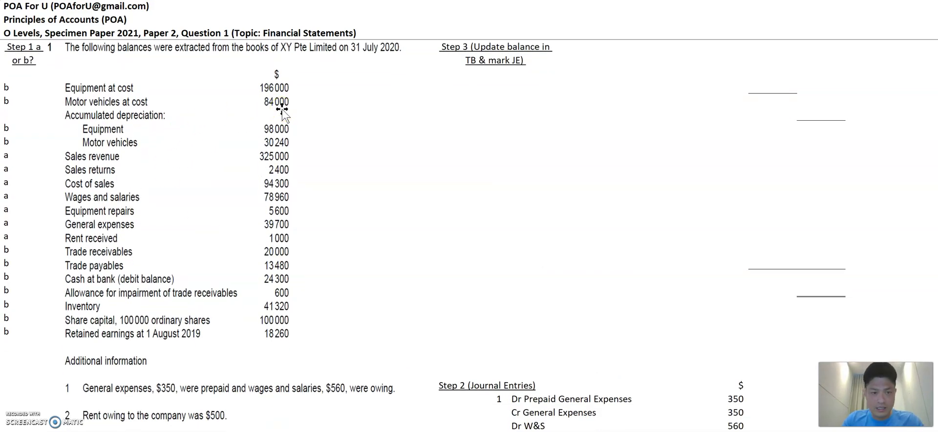
pyautogui.click(293, 144)
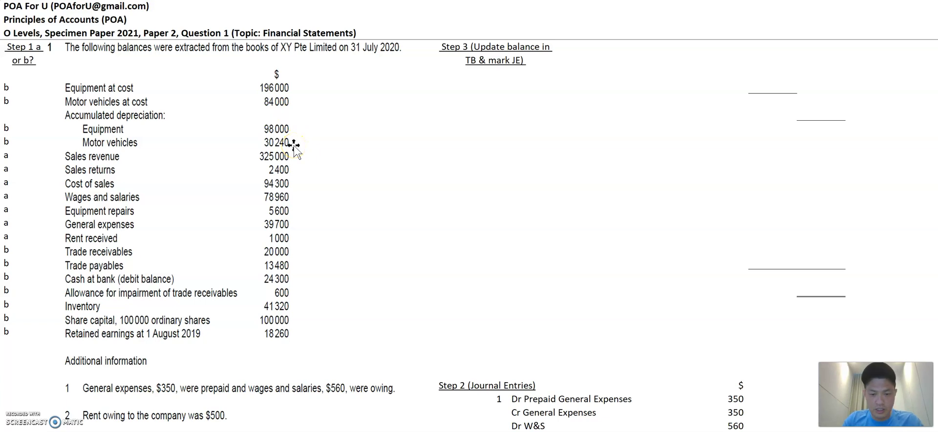
pyautogui.scroll(-3, 295, 149)
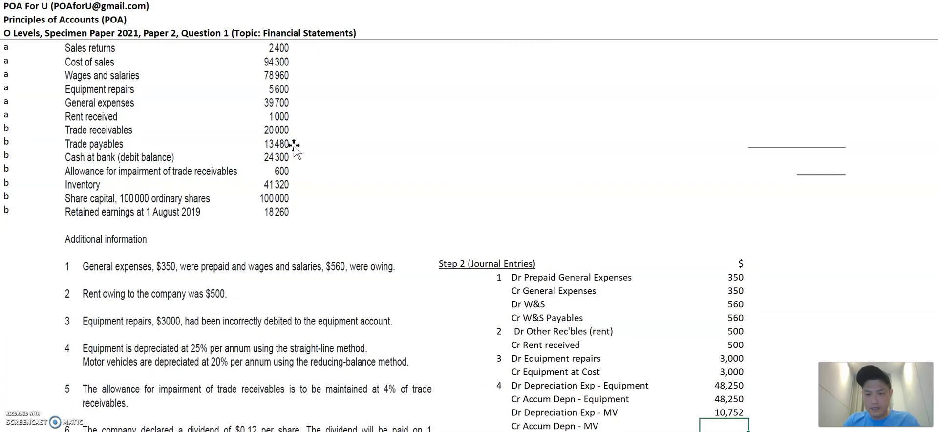
pyautogui.hotkey('ctrl', 'd')
pyautogui.press('Down')
pyautogui.press('Down')
pyautogui.scroll(-2, 293, 144)
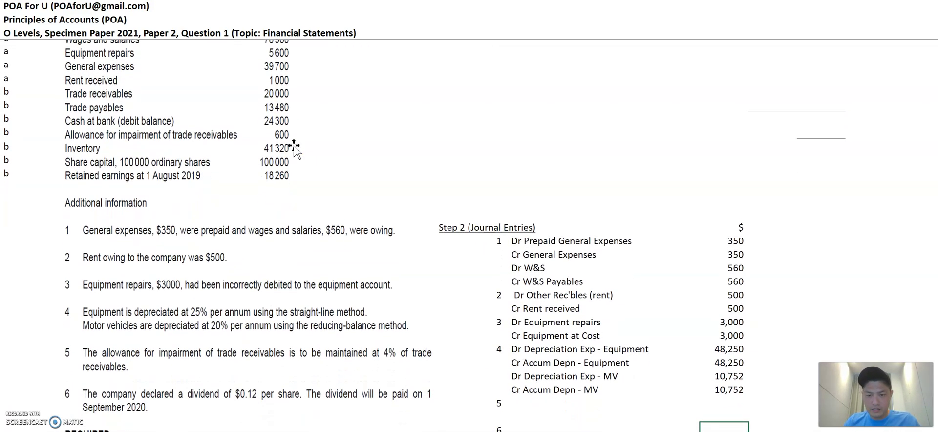
pyautogui.press('Up')
pyautogui.press('Left')
pyautogui.press('Left')
pyautogui.press('Left')
pyautogui.press('Left')
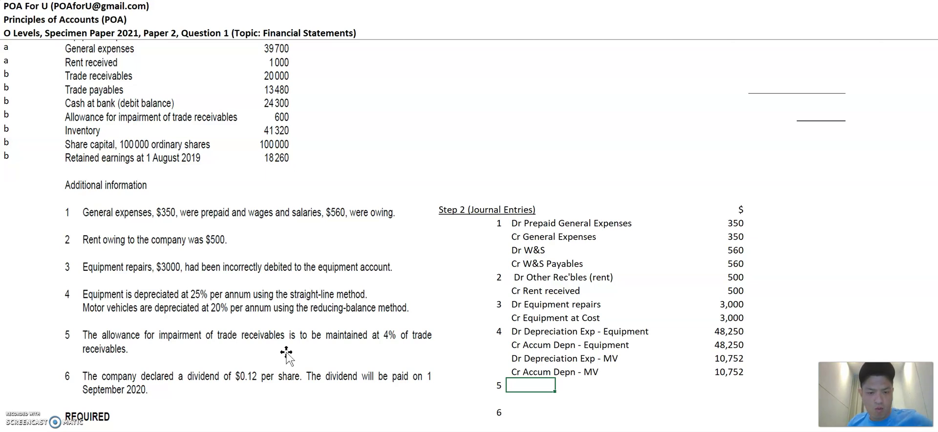
# Enter =4%*20000-600 as entry 5's amount, giving 200.
pyautogui.press('Right')
pyautogui.press('Right')
pyautogui.press('Right')
pyautogui.press('Right')
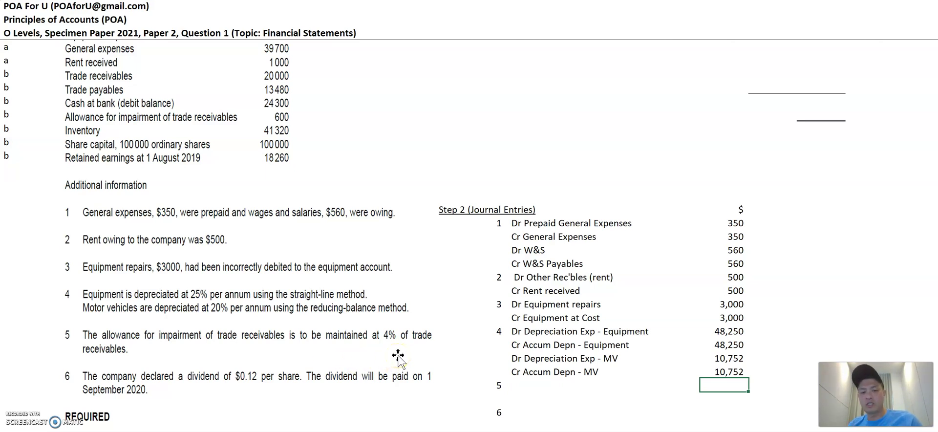
pyautogui.write('=4%')
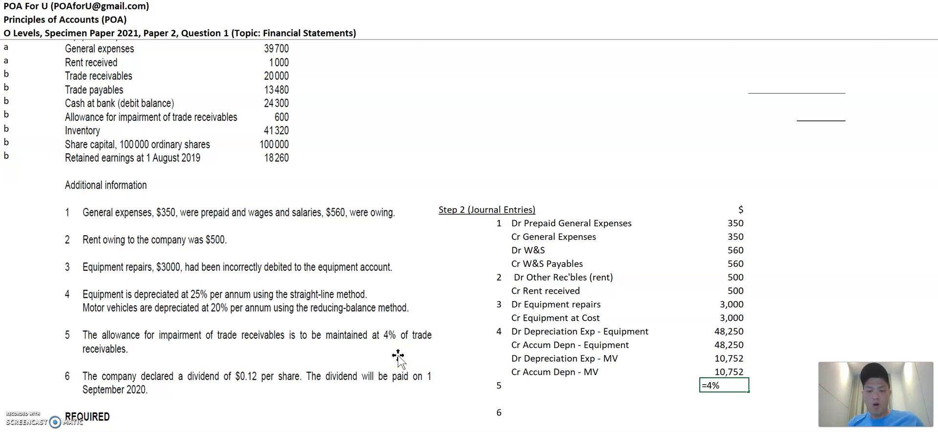
pyautogui.write('*')
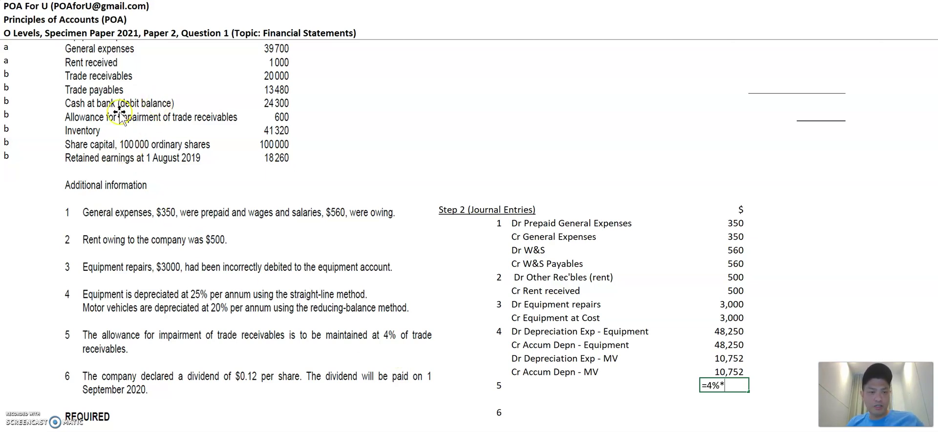
pyautogui.write('20000')
pyautogui.hotkey('ctrl', 'Return')
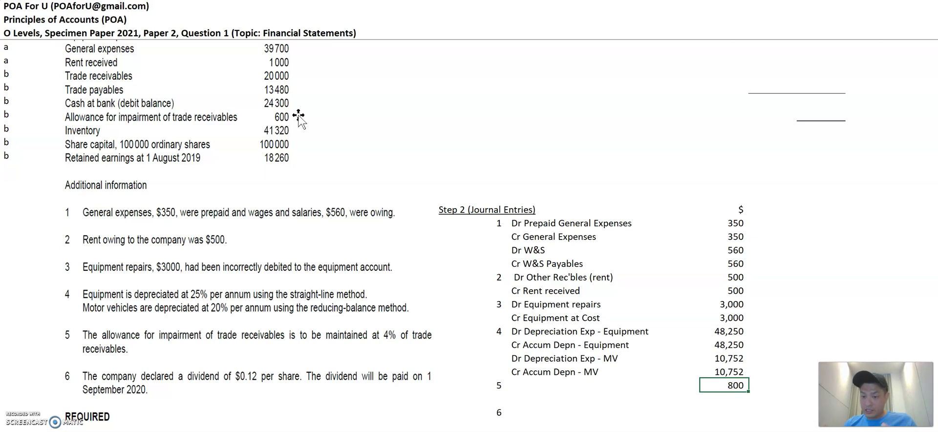
pyautogui.write('=4%*20000')
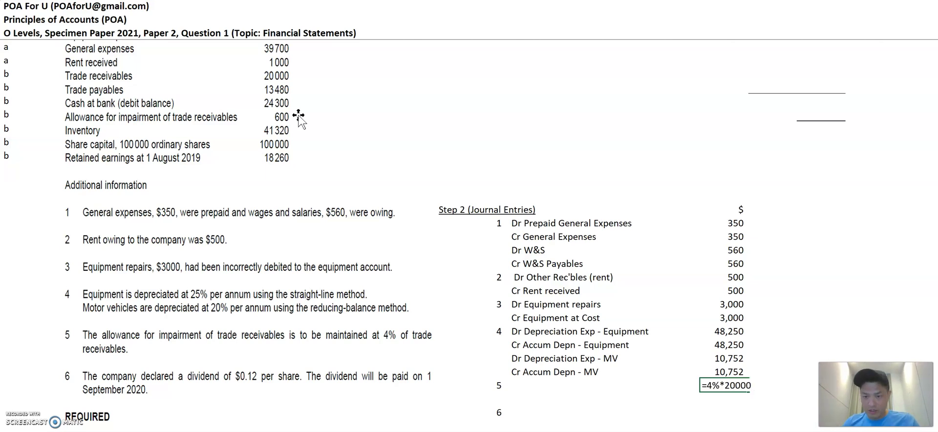
pyautogui.write('-6000')
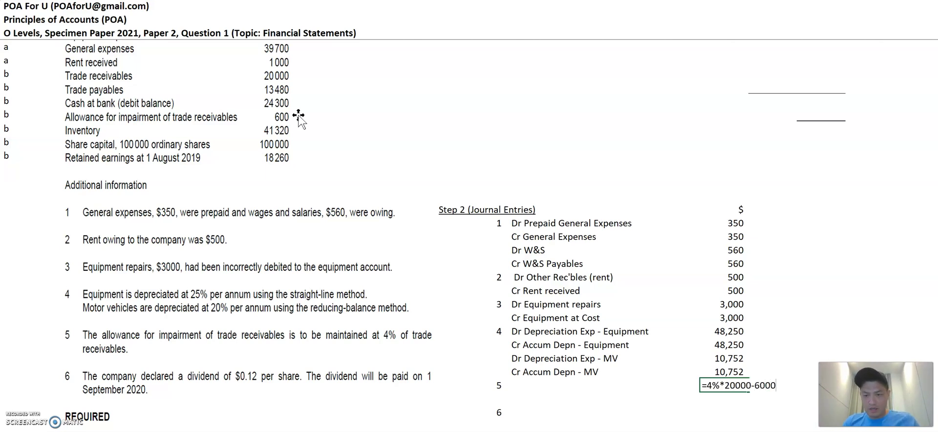
pyautogui.press('Return')
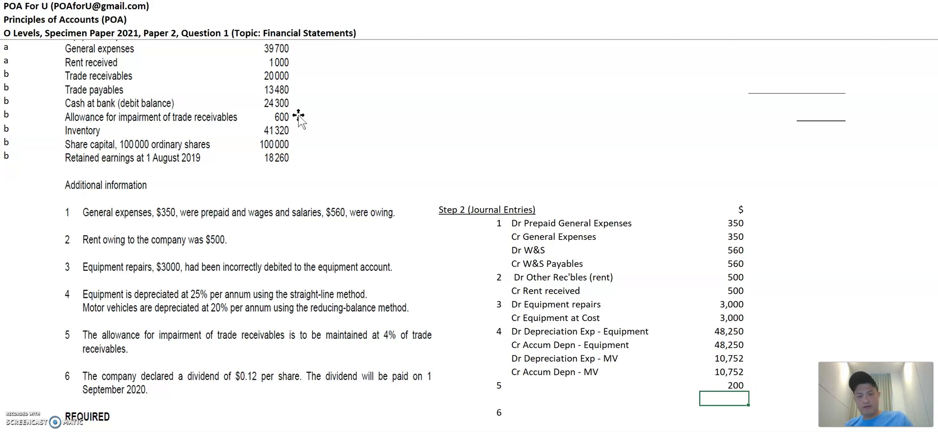
pyautogui.press('Up')
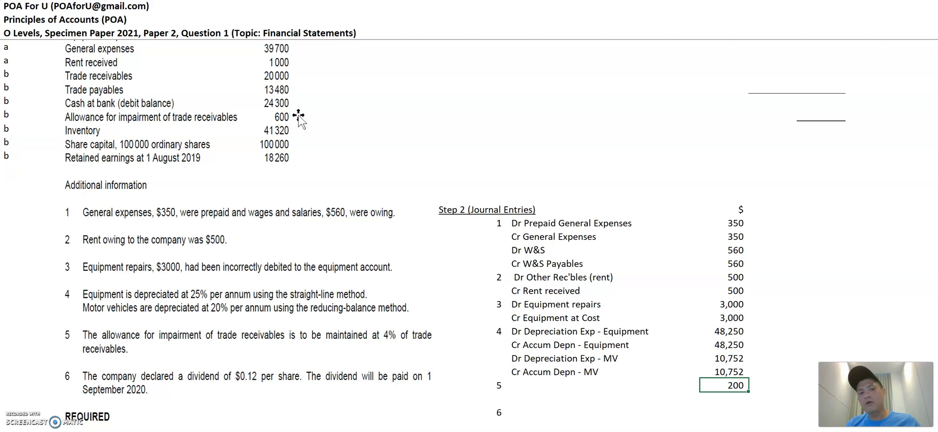
# Add a Cr Allowance for Impairment of TR line for 200 below entry 5.
pyautogui.press('Return')
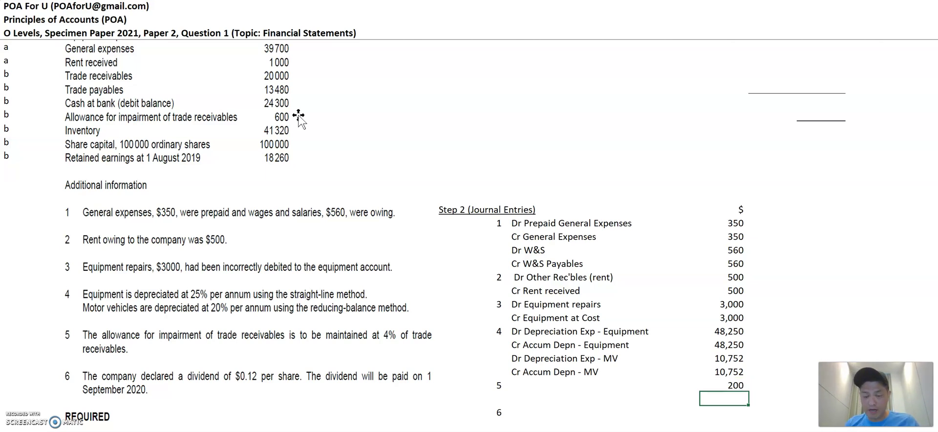
pyautogui.hotkey('ctrl', 'd')
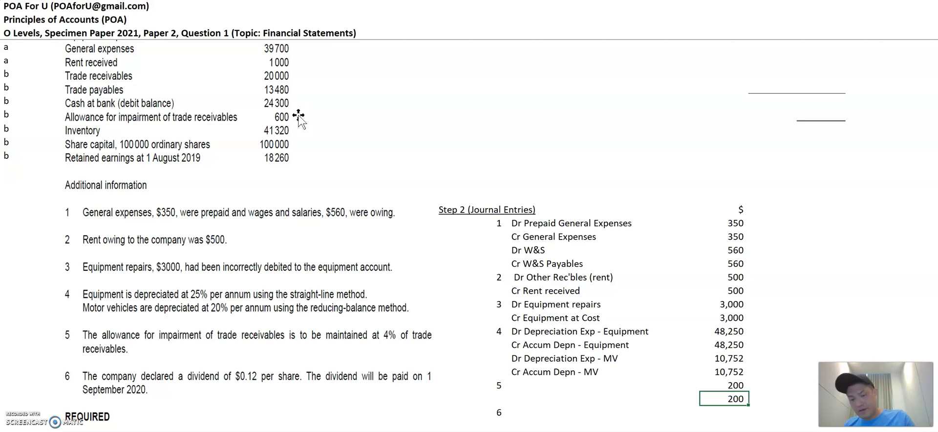
pyautogui.press('Left')
pyautogui.press('Left')
pyautogui.press('Left')
pyautogui.press('Left')
pyautogui.write('Cr Allowanc')
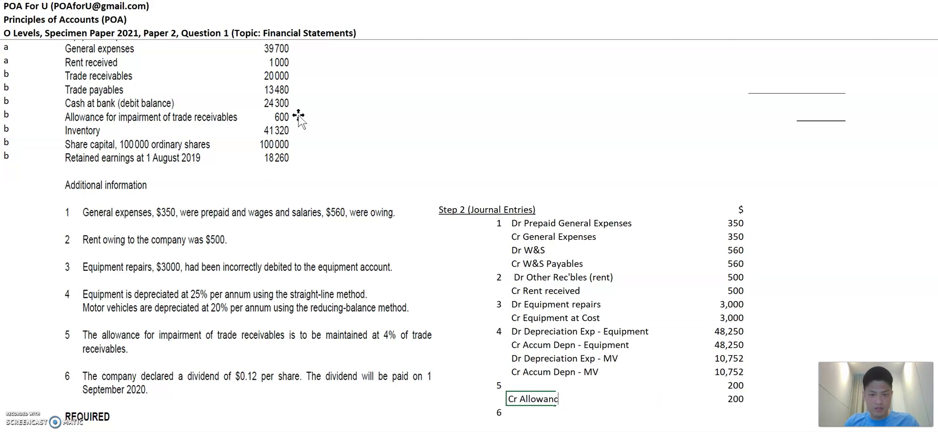
pyautogui.write('e for Impairment ')
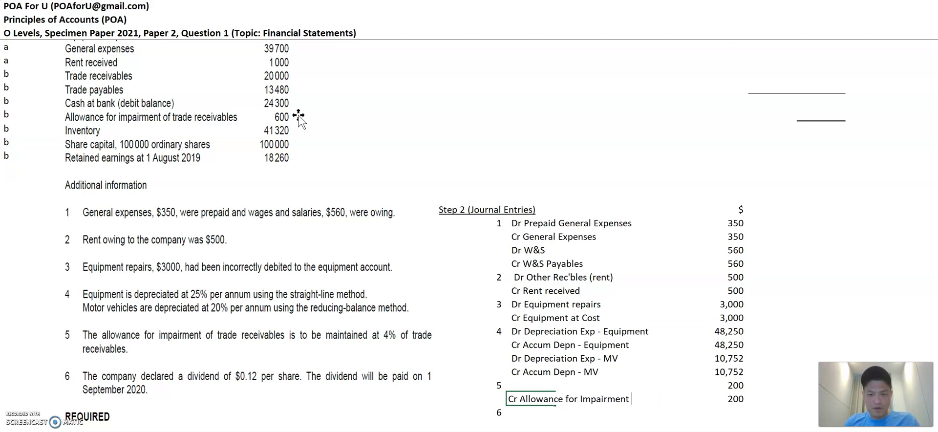
pyautogui.write('of TR')
pyautogui.press('Return')
pyautogui.press('Up')
pyautogui.press('Up')
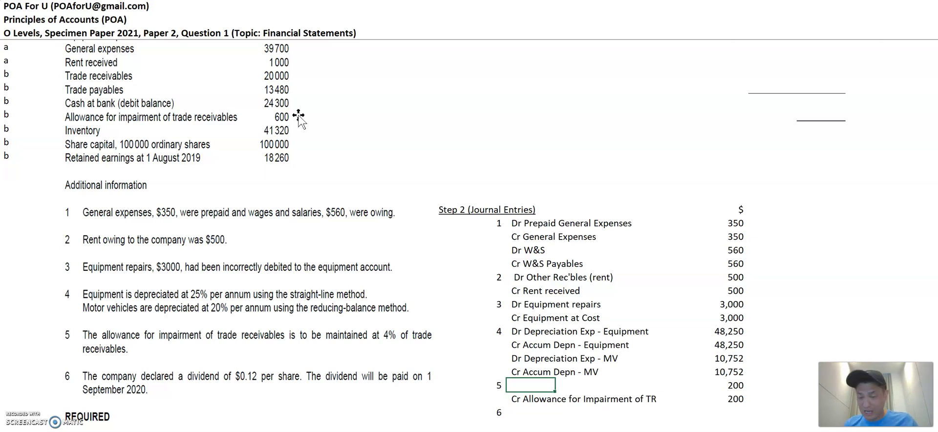
# Label entry 5's debit line Dr Impairment loss on TR.
pyautogui.write('Dr Impairment of')
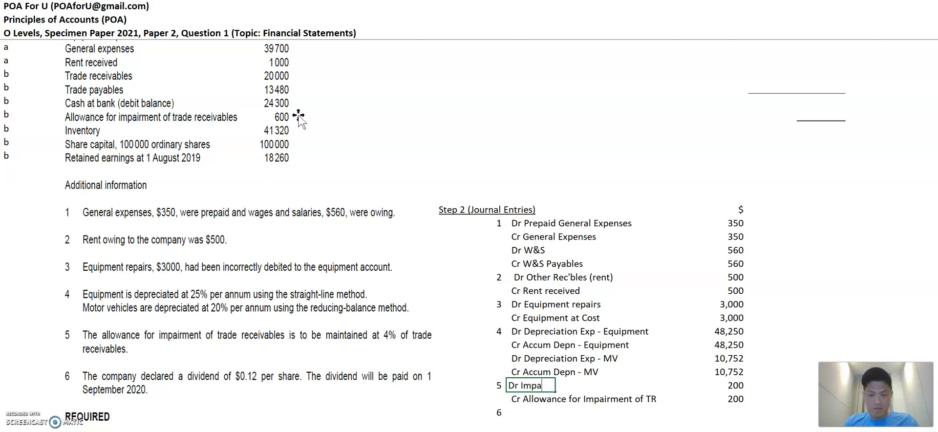
pyautogui.press('BackSpace')
pyautogui.press('BackSpace')
pyautogui.press('BackSpace')
pyautogui.write('loss on TR')
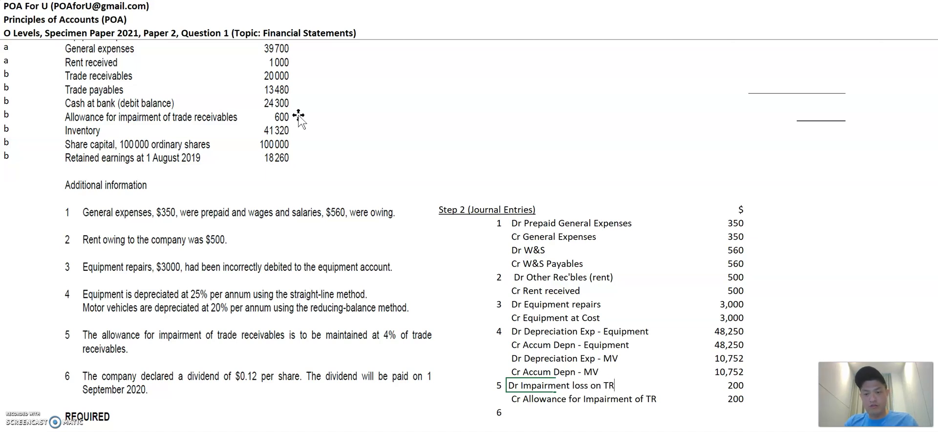
pyautogui.press('Return')
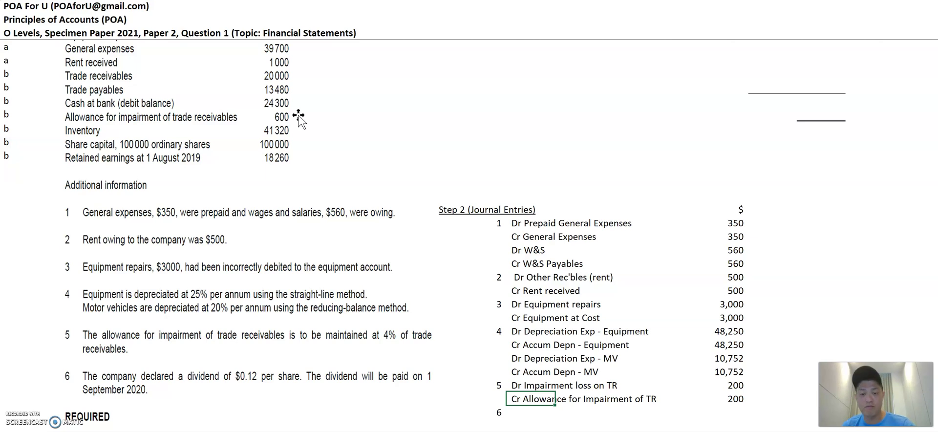
pyautogui.press('Down')
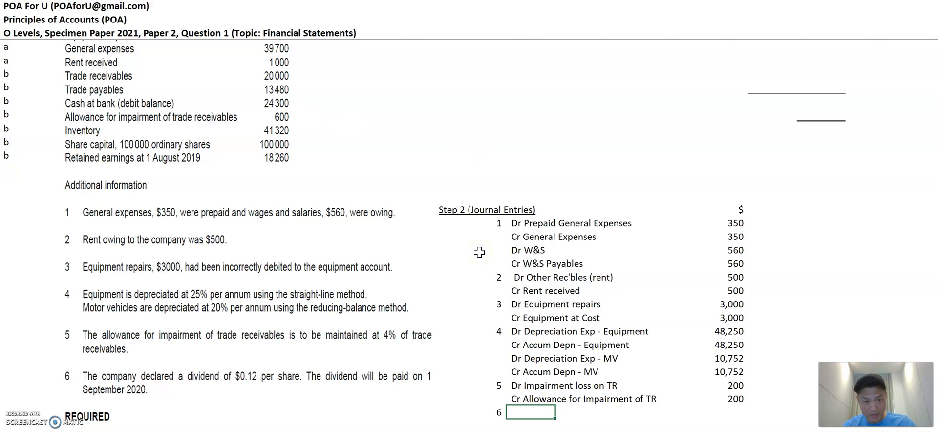
# Label entry 6 as Dr Retained earnings and Cr Dividend payables.
pyautogui.scroll(6, 478, 251)
pyautogui.scroll(-2, 477, 251)
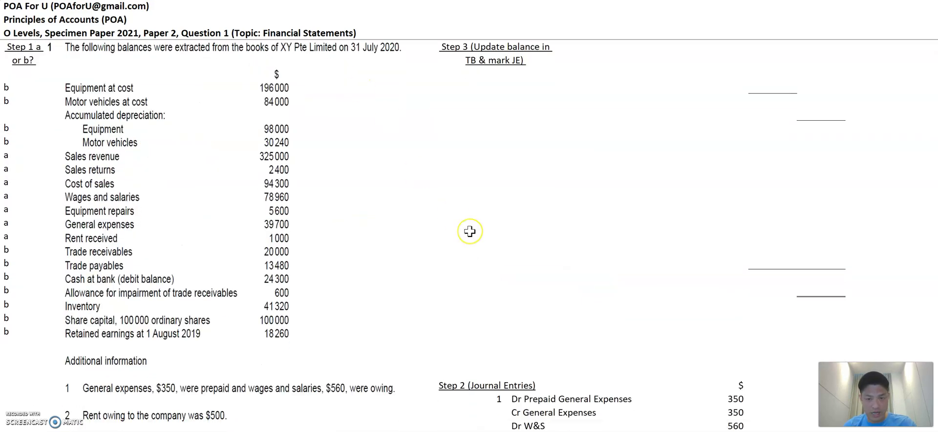
pyautogui.scroll(-5, 465, 231)
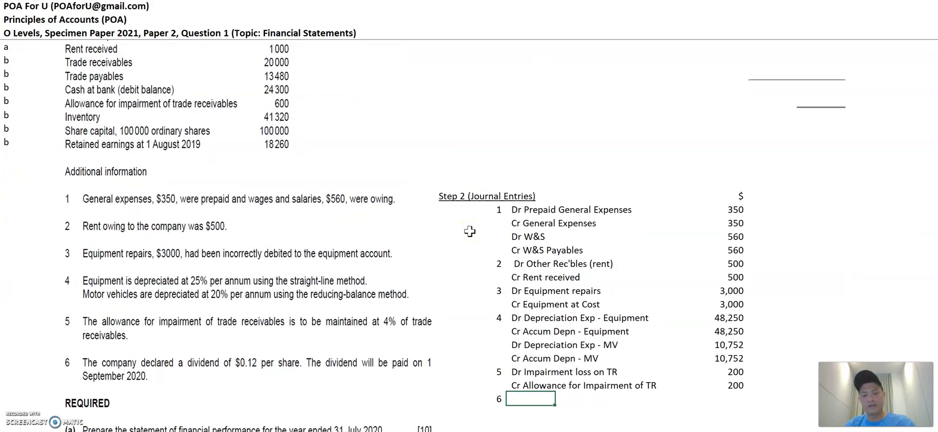
pyautogui.write('Dr')
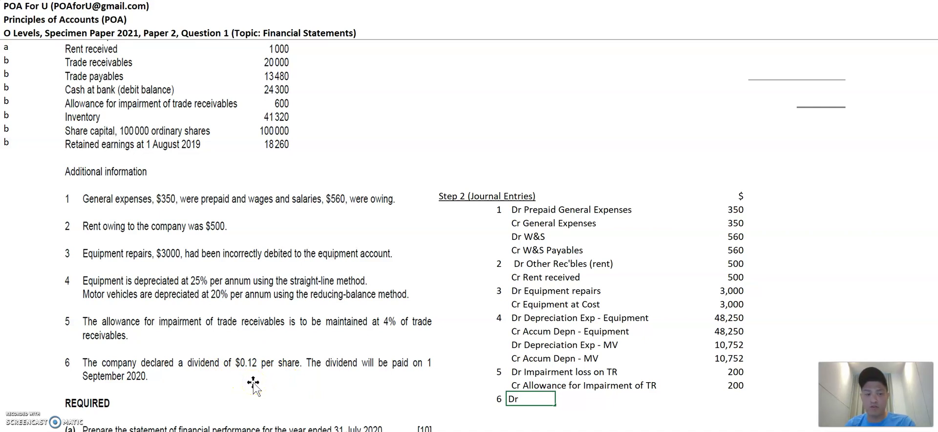
pyautogui.write('Retaine')
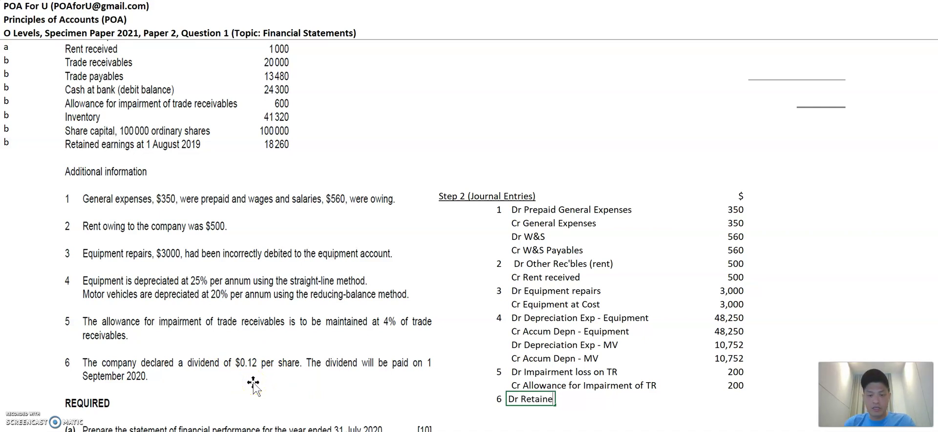
pyautogui.write('d earnings')
pyautogui.press('Return')
pyautogui.write('Cr Dividend payables')
pyautogui.press('Tab')
pyautogui.press('Tab')
pyautogui.press('Tab')
pyautogui.press('Tab')
# Enter =0.12*100000, giving 12,000, on both entry 6 lines, then dismiss the save prompt.
pyautogui.press('Up')
pyautogui.write('=0.1')
pyautogui.press('BackSpace')
pyautogui.press('BackSpace')
pyautogui.write('.12')
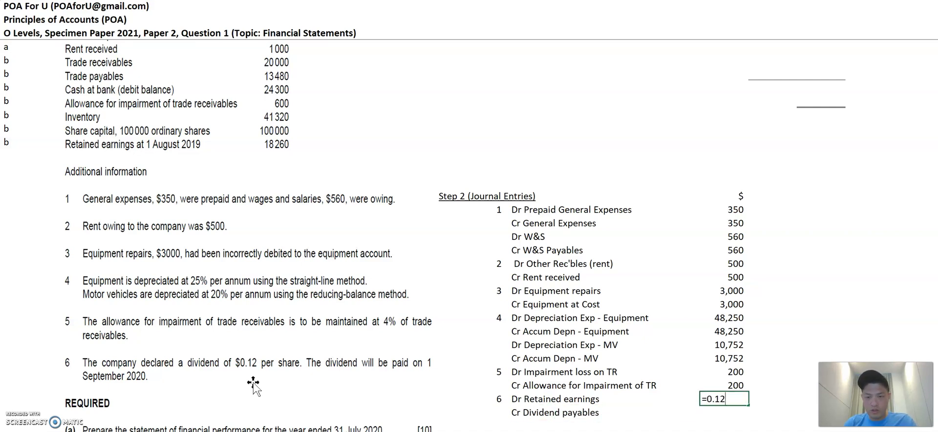
pyautogui.write('*')
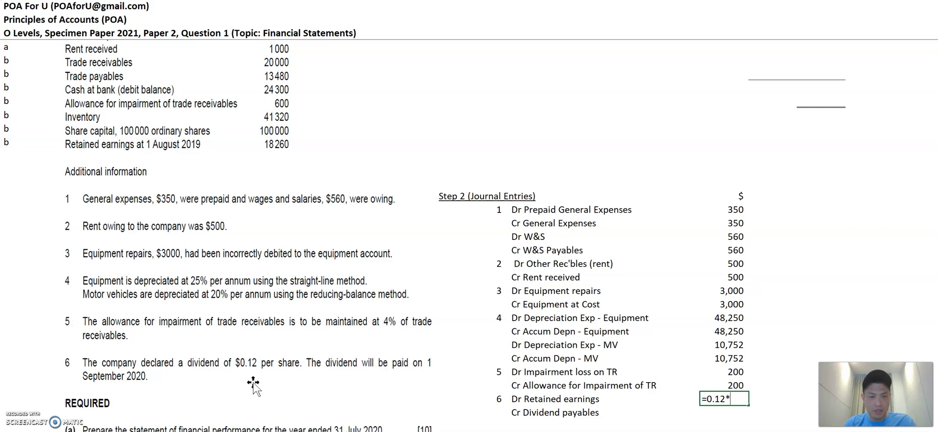
pyautogui.write('100000')
pyautogui.press('Return')
pyautogui.hotkey('ctrl', 'd')
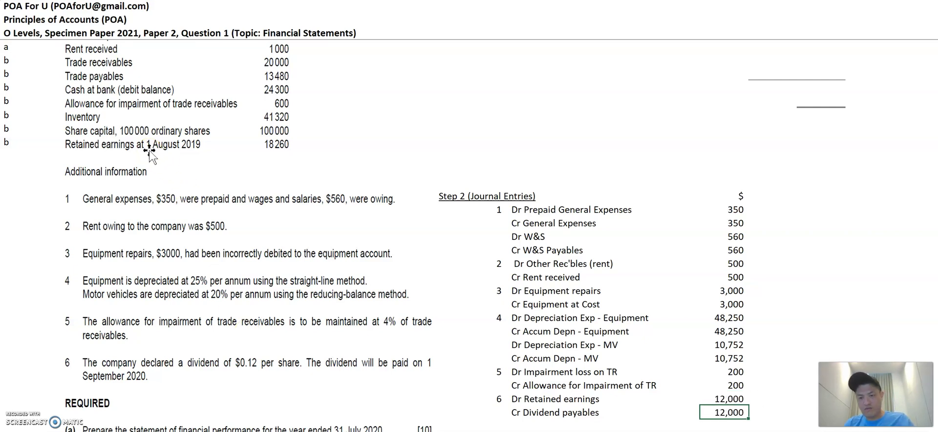
pyautogui.hotkey('ctrl', 's')
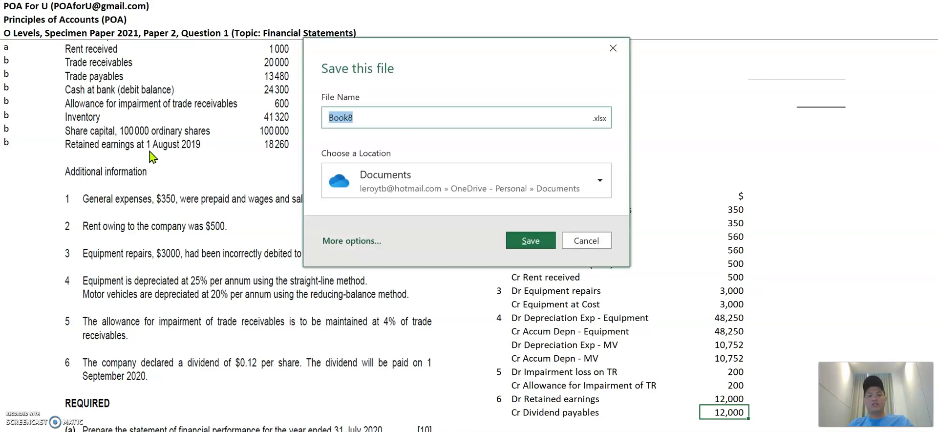
pyautogui.press('Escape')
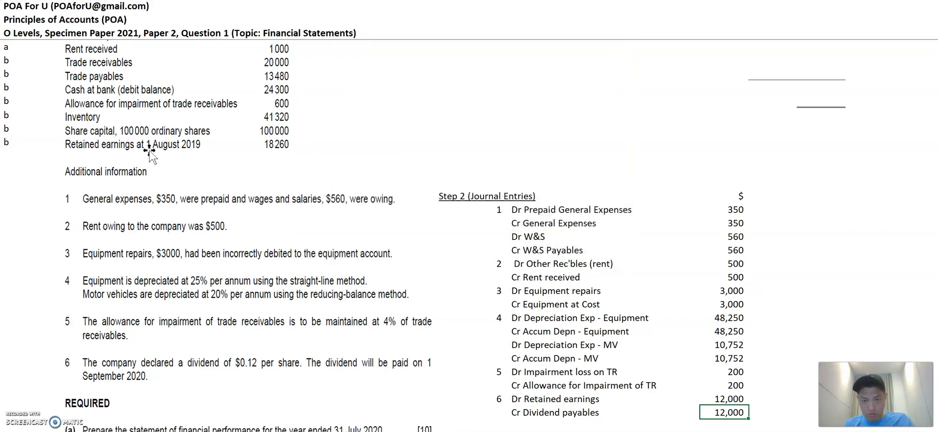
# Select the first empty cell under the Step 3 heading.
pyautogui.scroll(5, 565, 213)
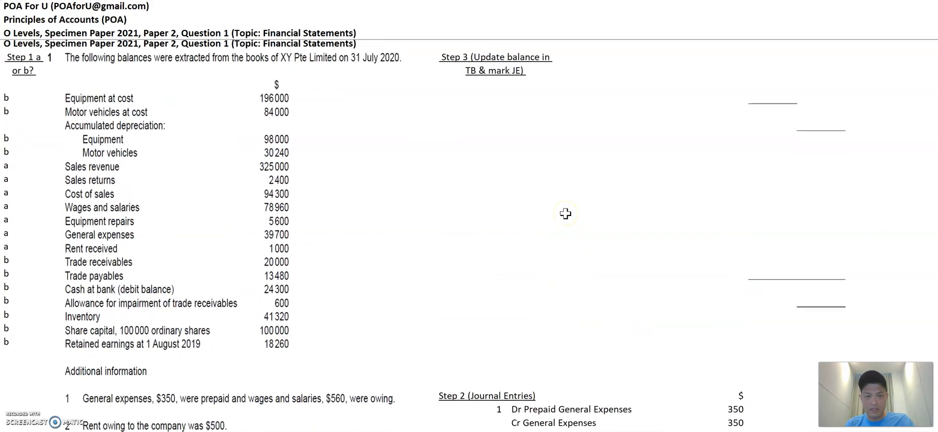
pyautogui.scroll(-1, 564, 213)
pyautogui.click(486, 74)
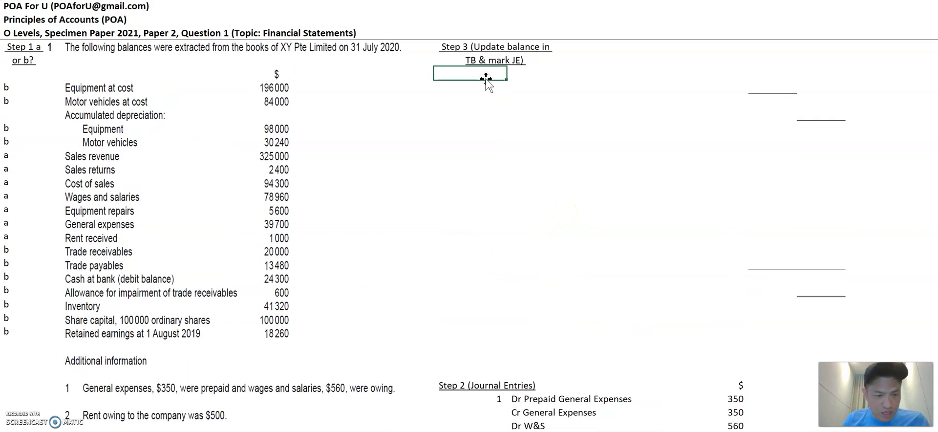
pyautogui.press('Down')
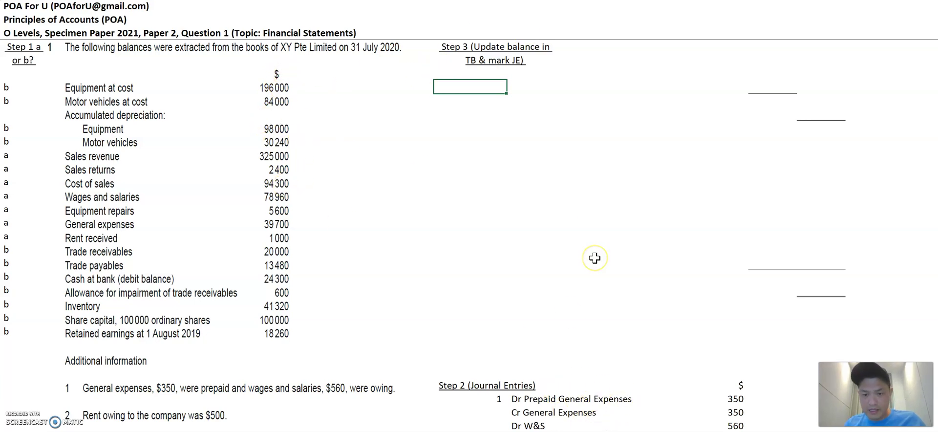
# Shade the Dr Prepaid General Expenses 350 journal line yellow.
pyautogui.scroll(-2, 594, 258)
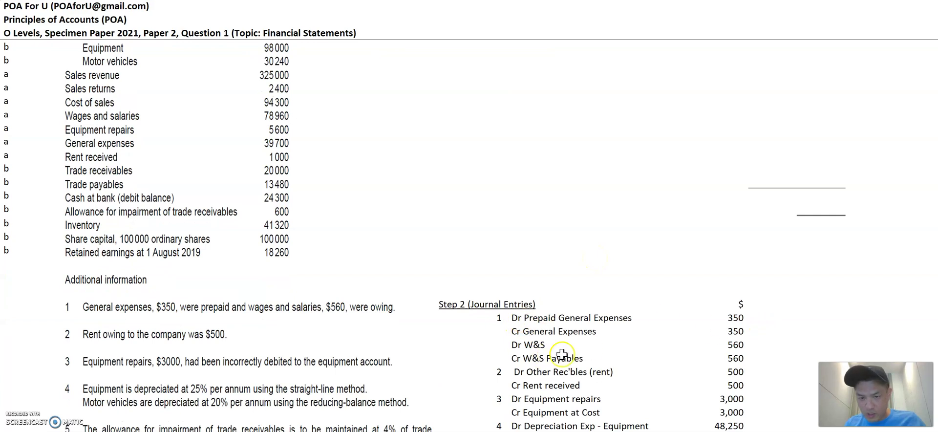
pyautogui.scroll(2, 562, 353)
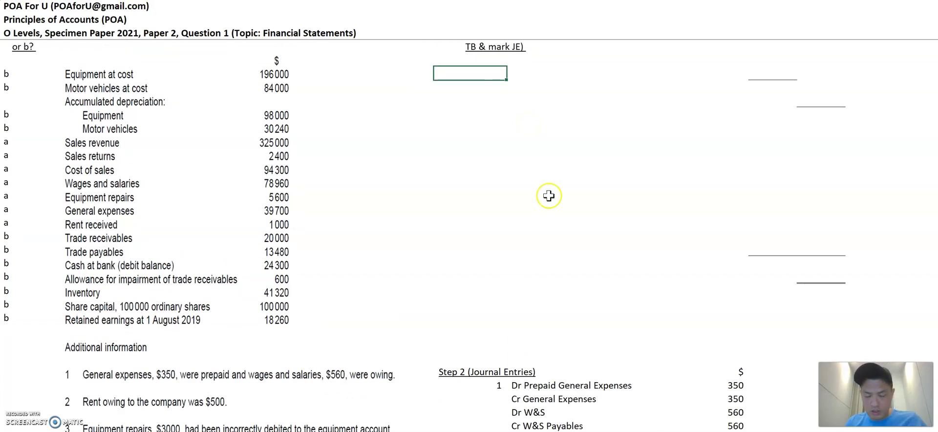
pyautogui.scroll(-4, 562, 254)
pyautogui.click(554, 221)
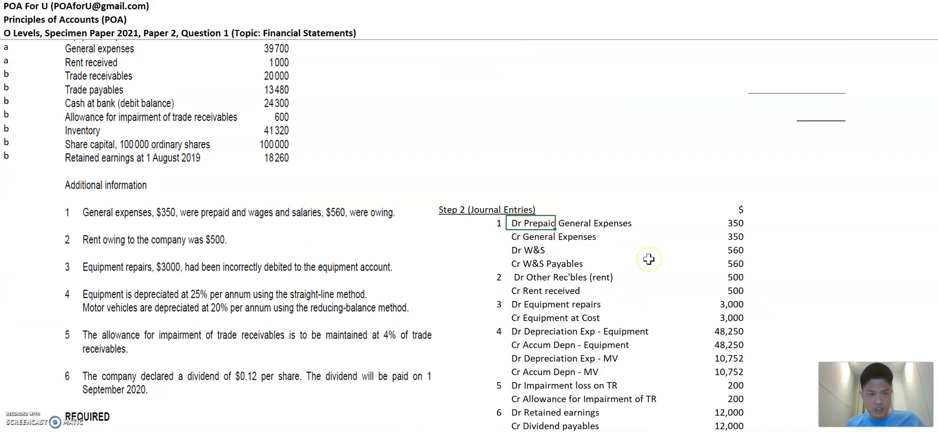
pyautogui.scroll(1, 648, 259)
pyautogui.scroll(1, 648, 259)
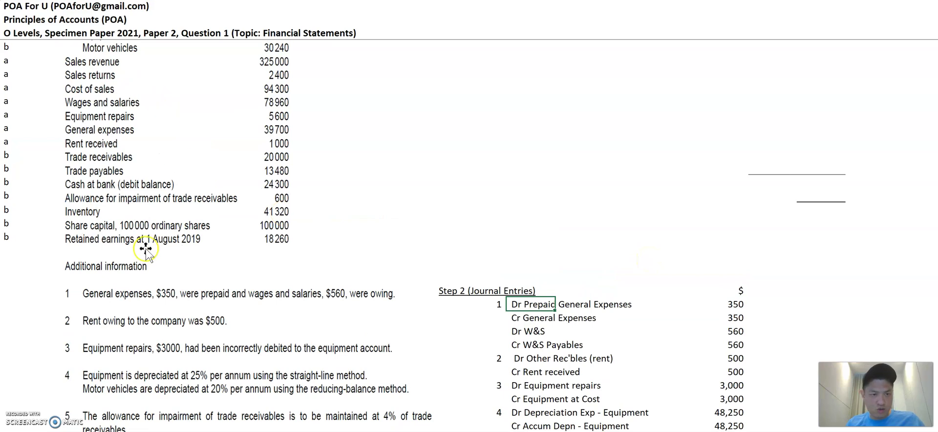
pyautogui.hotkey('shift', 'Right')
pyautogui.hotkey('shift', 'Right')
pyautogui.hotkey('shift', 'Right')
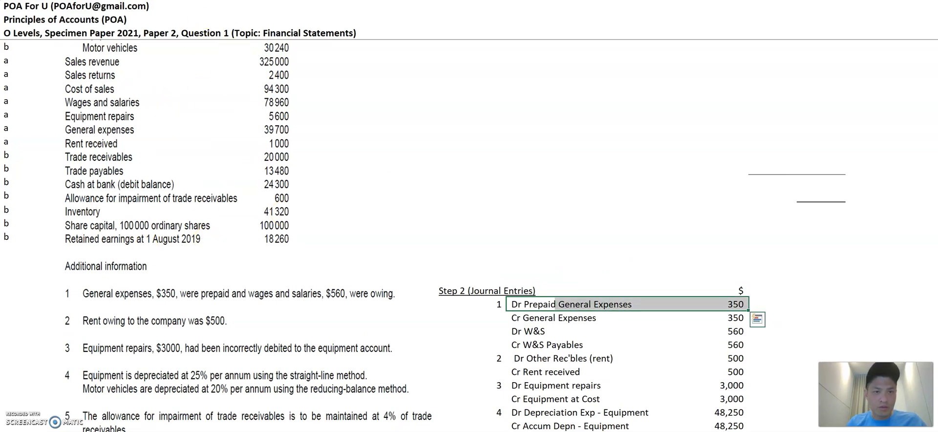
pyautogui.click(179, 2)
pyautogui.click(188, 37)
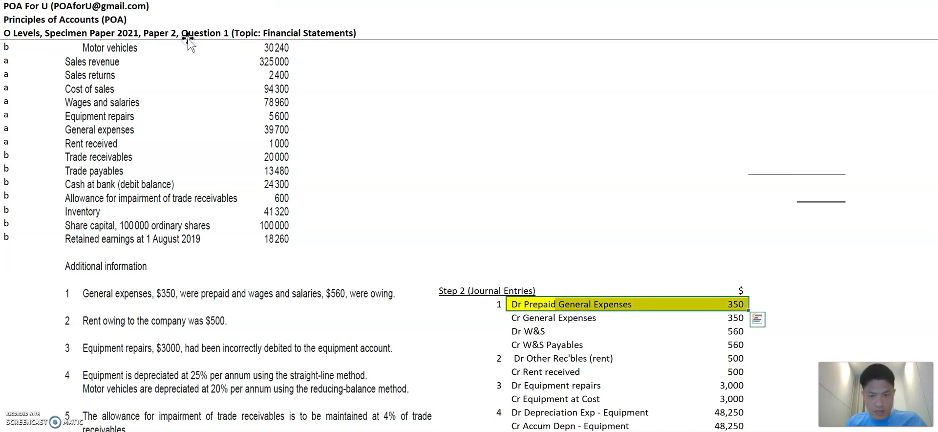
pyautogui.press('Right')
pyautogui.press('Right')
pyautogui.press('Right')
pyautogui.press('Right')
pyautogui.press('Right')
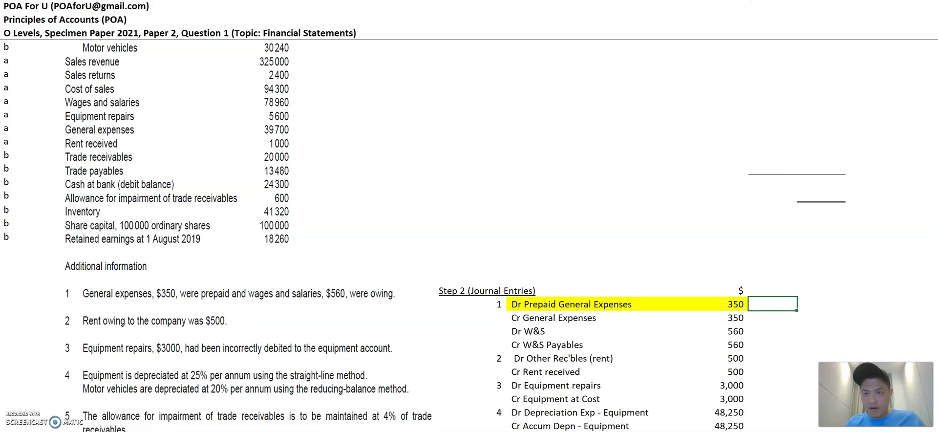
# Check the general expenses credit line and pick a cell in the Step 3 column.
pyautogui.hotkey('ctrl', 'space')
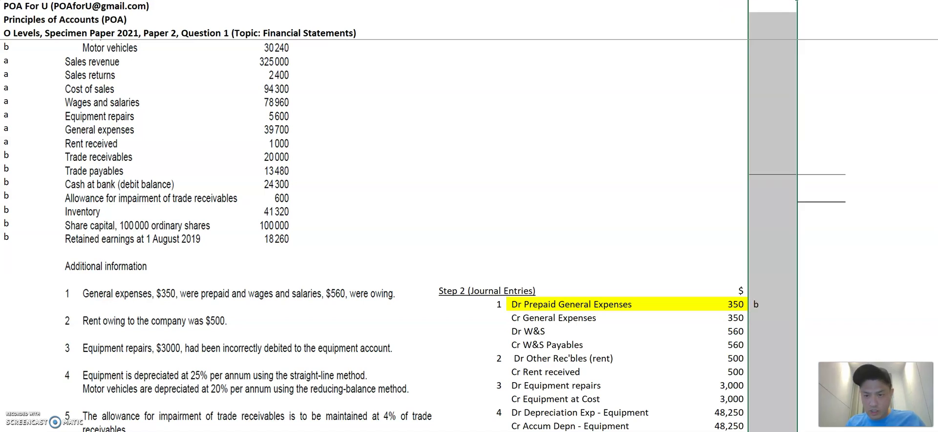
pyautogui.click(547, 322)
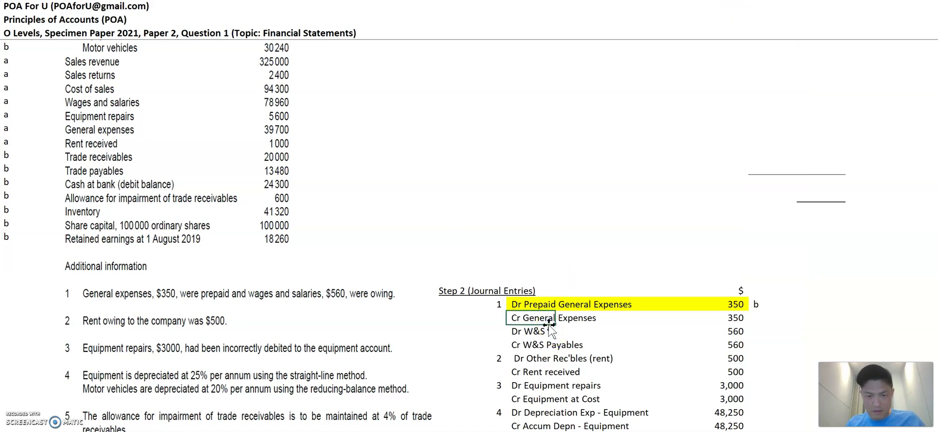
pyautogui.scroll(4, 370, 149)
pyautogui.scroll(-1, 370, 149)
pyautogui.click(477, 158)
# Update general expenses in Step 3 to 39,350 with =39700-350.
pyautogui.press('Up')
pyautogui.press('Up')
pyautogui.press('Down')
pyautogui.press('Down')
pyautogui.press('Down')
pyautogui.press('Down')
pyautogui.press('Down')
pyautogui.press('Down')
pyautogui.press('Down')
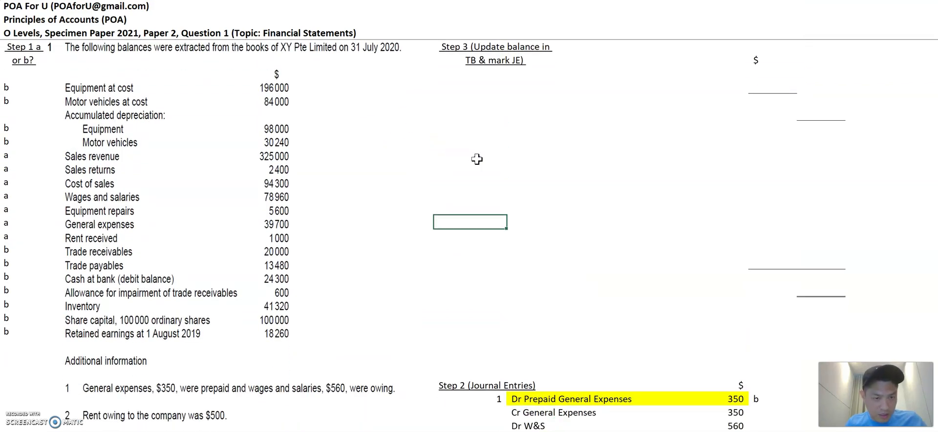
pyautogui.write('=39700-350')
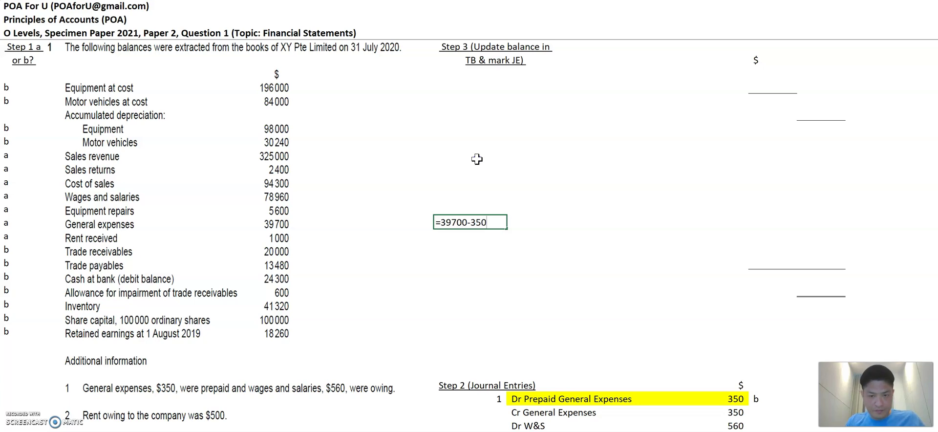
pyautogui.press('Return')
pyautogui.press('Up')
# Update wages and salaries in Step 3 to 79,520 with =78960+560.
pyautogui.scroll(-1, 683, 393)
pyautogui.click(545, 374)
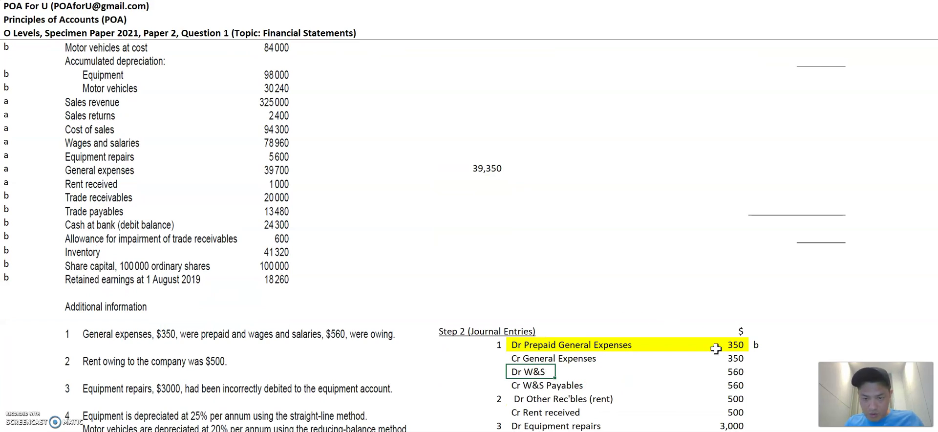
pyautogui.click(488, 154)
pyautogui.press('Up')
pyautogui.write('=78960+560')
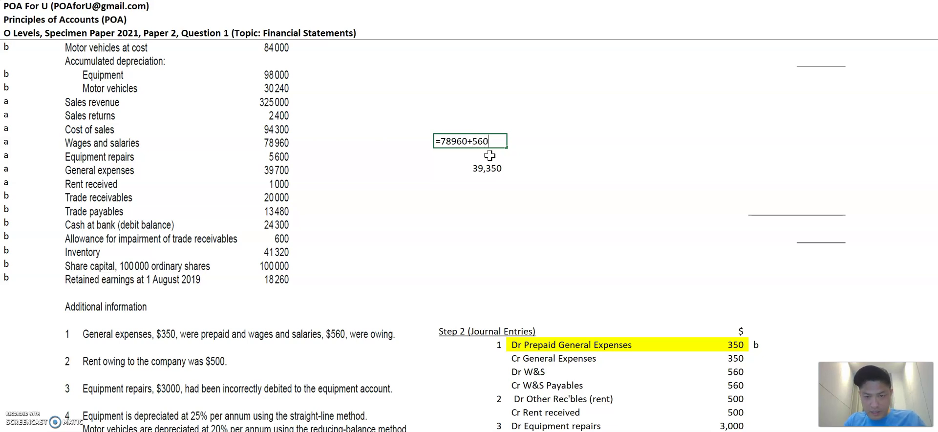
pyautogui.press('Return')
# Highlight the Cr W&S Payables 560 line yellow and mark it b.
pyautogui.moveTo(525, 388); pyautogui.dragTo(742, 386)
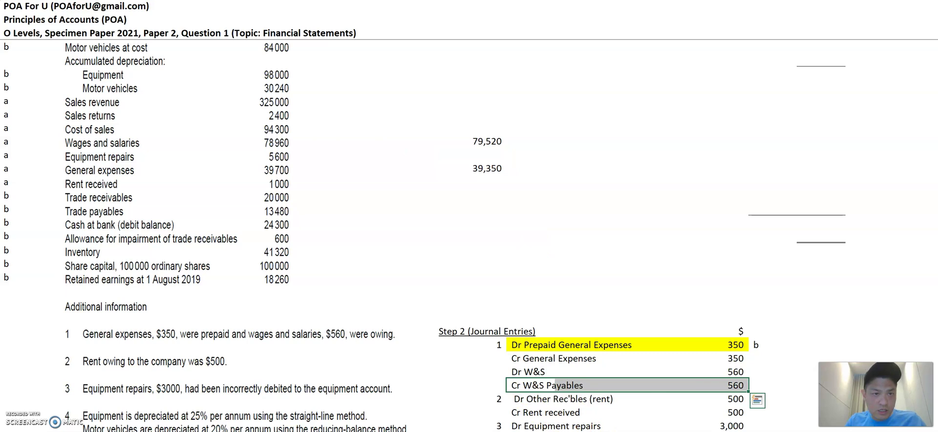
pyautogui.press('F4')
pyautogui.click(772, 384)
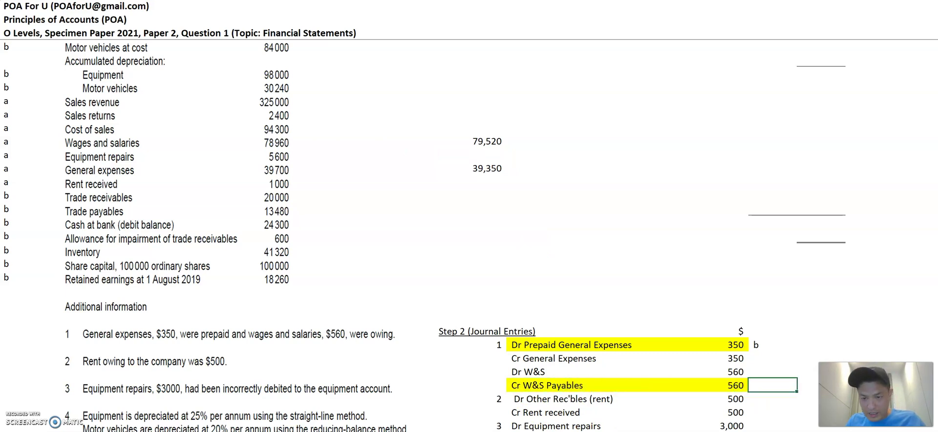
pyautogui.write('b')
pyautogui.press('Return')
pyautogui.press('Left')
pyautogui.press('Left')
pyautogui.press('Left')
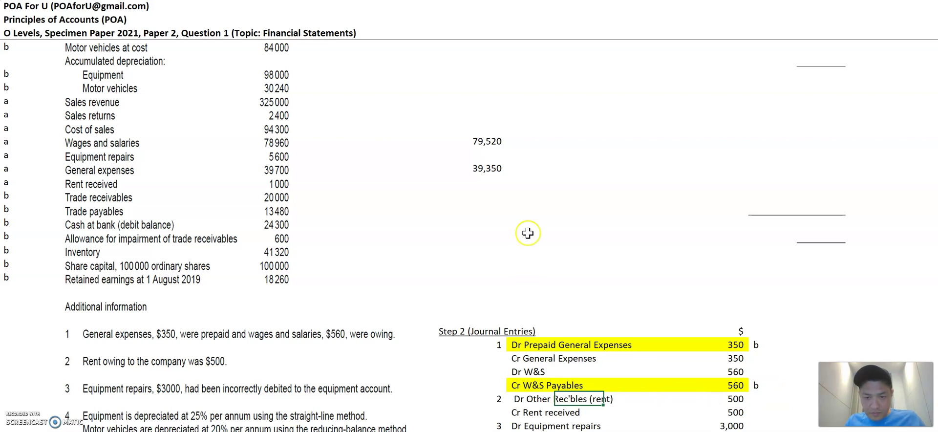
# Highlight the Dr Other Rec'bles (rent) 500 line yellow and mark it b.
pyautogui.scroll(-3, 469, 232)
pyautogui.press('Left')
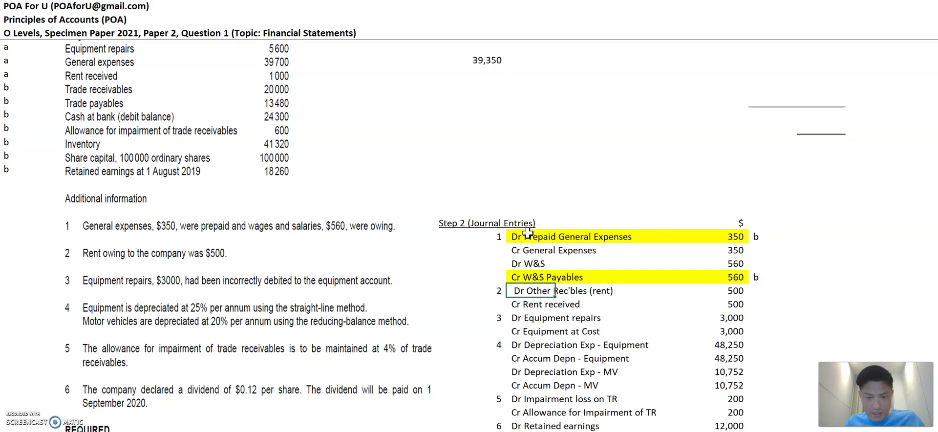
pyautogui.hotkey('shift', 'Right')
pyautogui.hotkey('shift', 'Right')
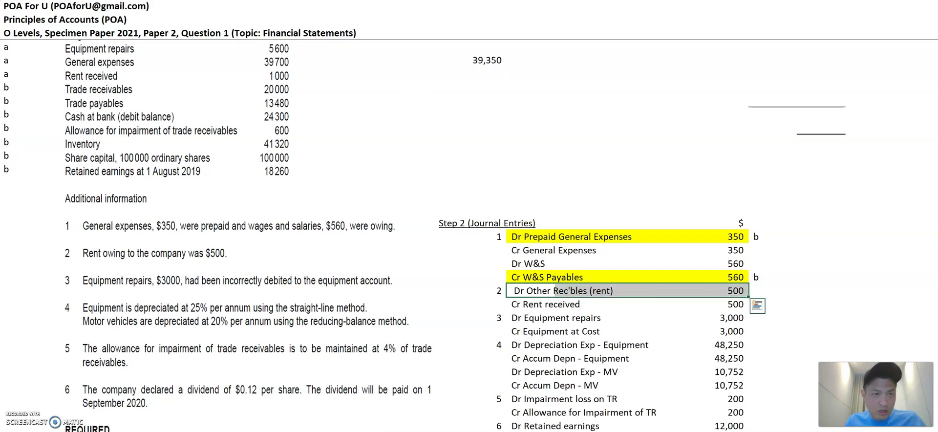
pyautogui.press('F4')
pyautogui.press('Right')
pyautogui.press('Right')
pyautogui.press('Right')
pyautogui.press('Right')
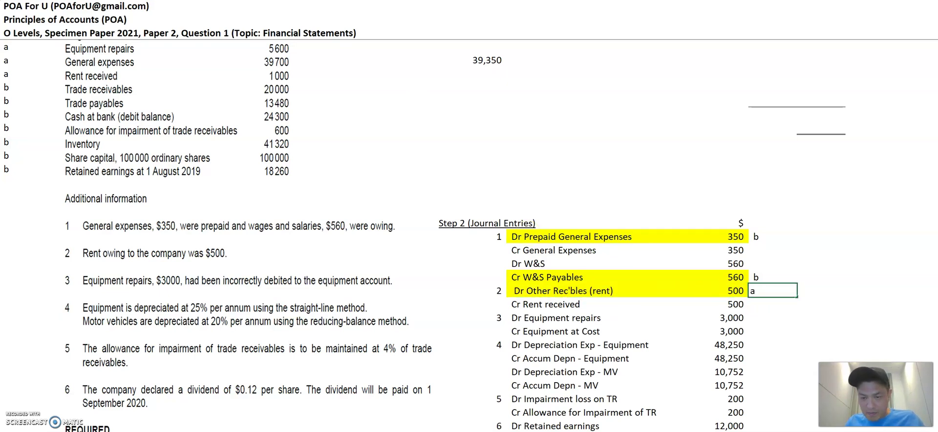
pyautogui.write('b')
pyautogui.press('Return')
pyautogui.press('Left')
pyautogui.press('Left')
pyautogui.press('Left')
pyautogui.press('Left')
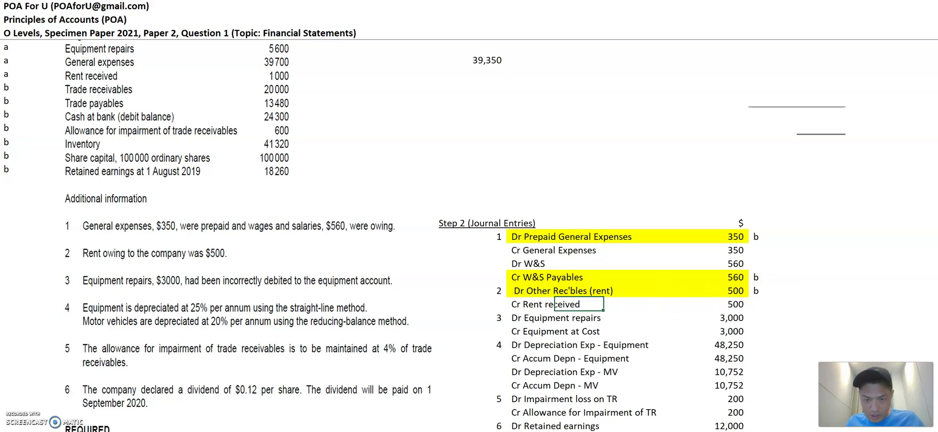
# Update rent received in Step 3 to 1,500 with =1000+500.
pyautogui.click(490, 73)
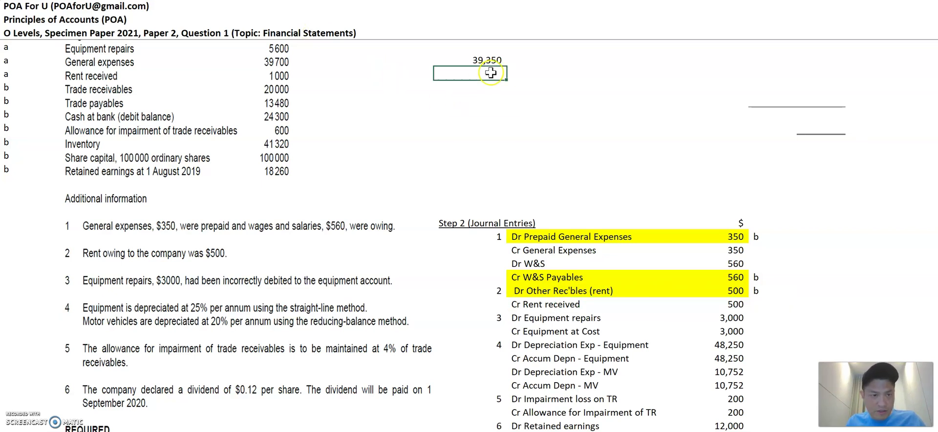
pyautogui.write('=1')
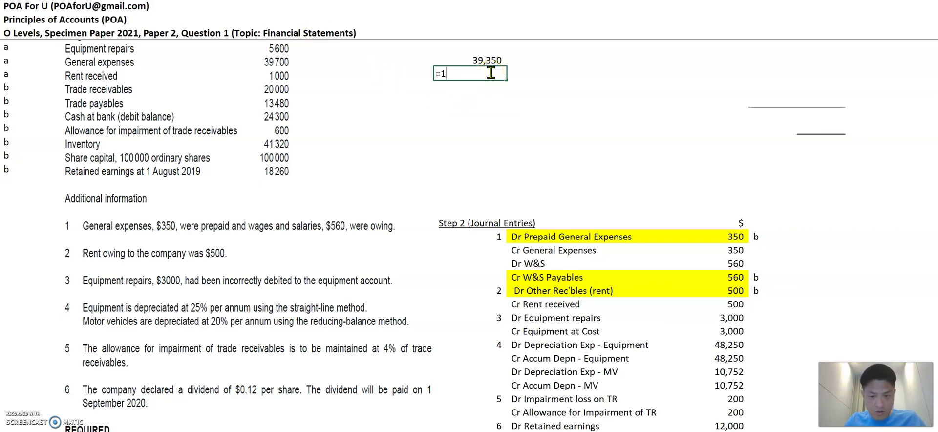
pyautogui.write('000+500')
pyautogui.press('Return')
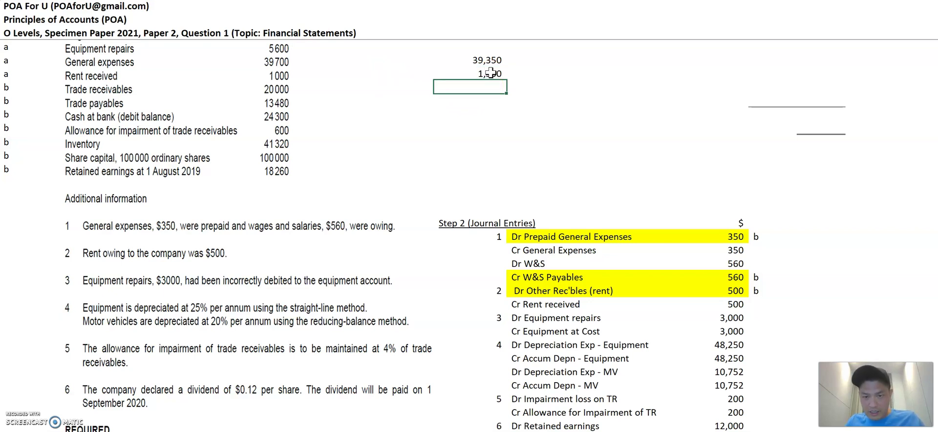
# Update equipment repairs in Step 3 to 8,600 with =5600+3000.
pyautogui.click(559, 304)
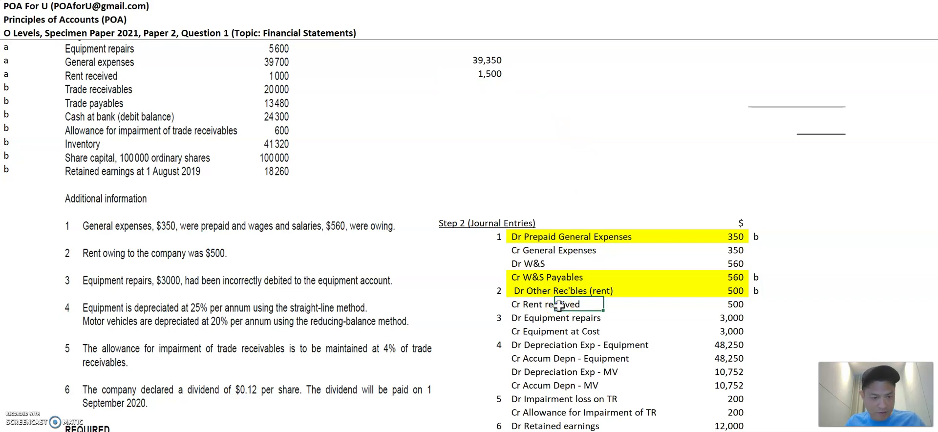
pyautogui.click(528, 320)
pyautogui.hotkey('shift', 'Right')
pyautogui.hotkey('shift', 'Right')
pyautogui.hotkey('shift', 'Right')
pyautogui.hotkey('shift', 'Right')
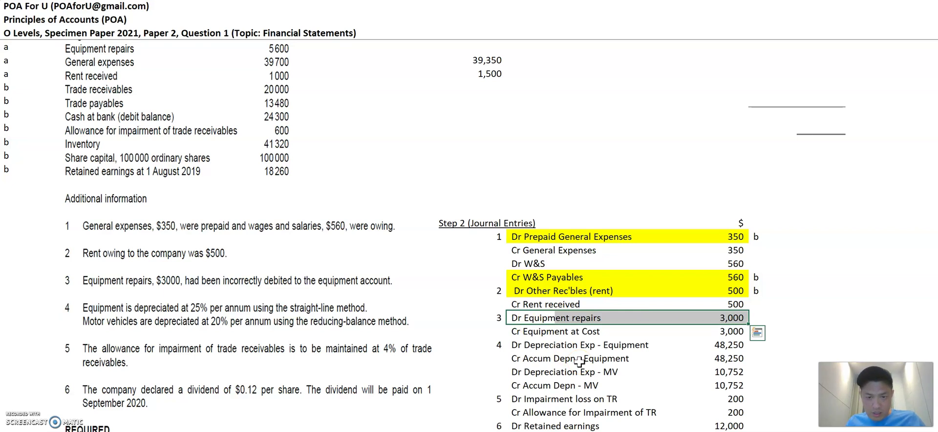
pyautogui.click(486, 46)
pyautogui.write('=5600')
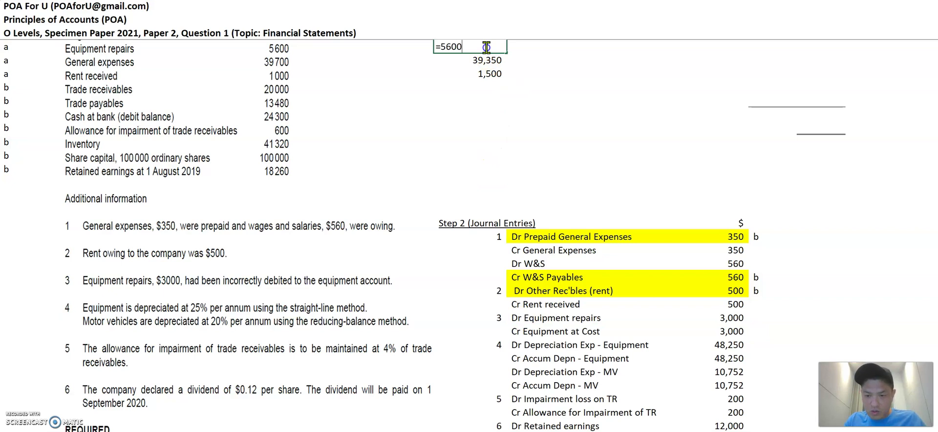
pyautogui.write('+3000')
pyautogui.press('Return')
pyautogui.scroll(1, 486, 47)
pyautogui.scroll(4, 485, 46)
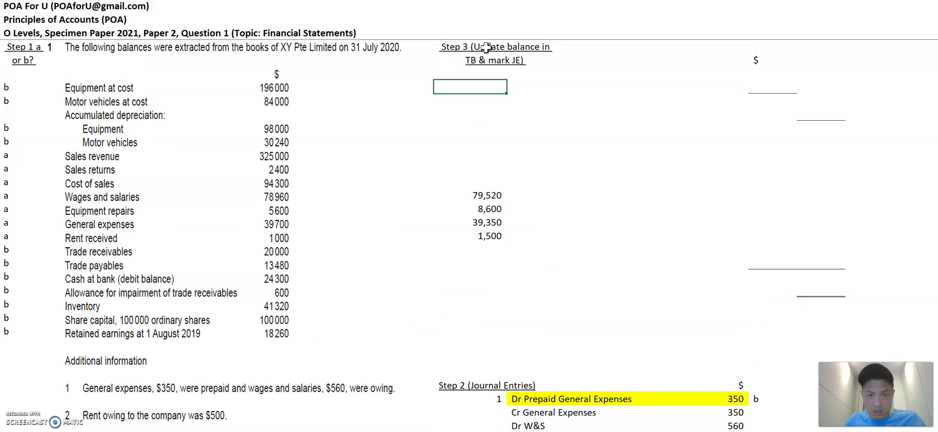
pyautogui.write('=19600')
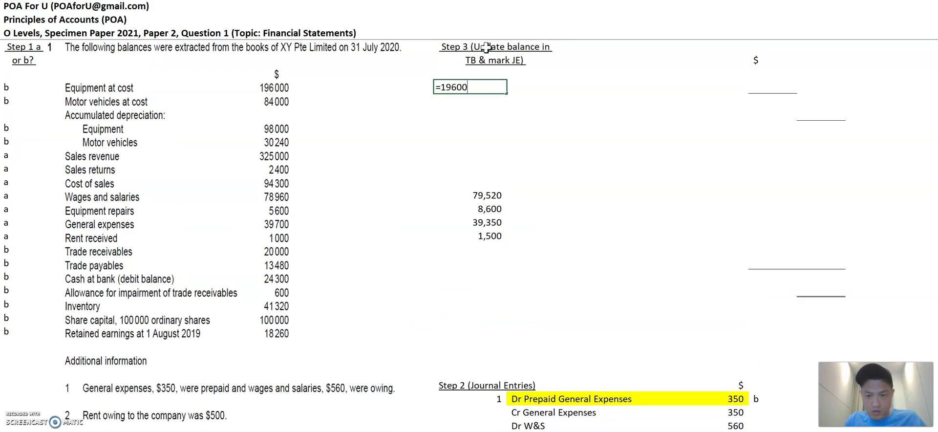
pyautogui.write('0-3000')
pyautogui.press('Return')
pyautogui.scroll(-4, 688, 281)
pyautogui.scroll(-3, 689, 280)
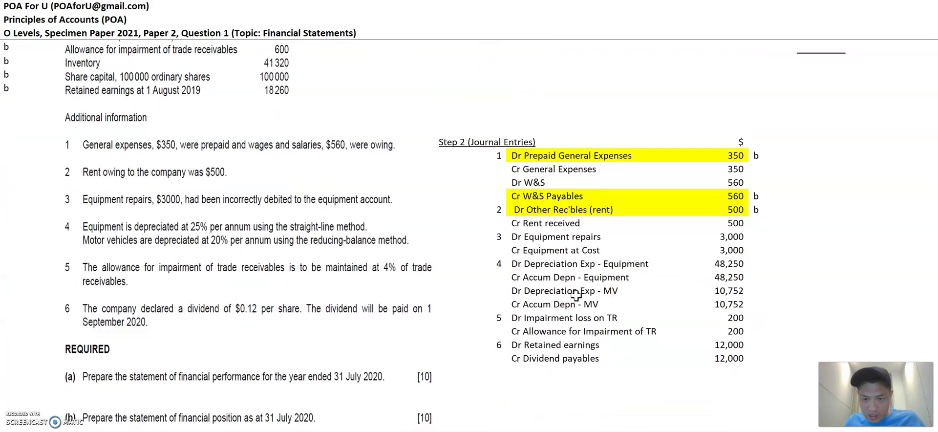
pyautogui.click(576, 292)
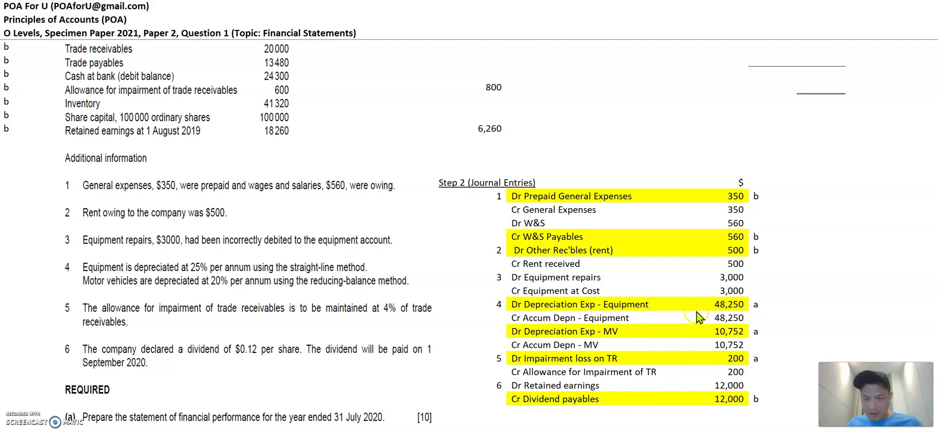
pyautogui.scroll(3, 737, 386)
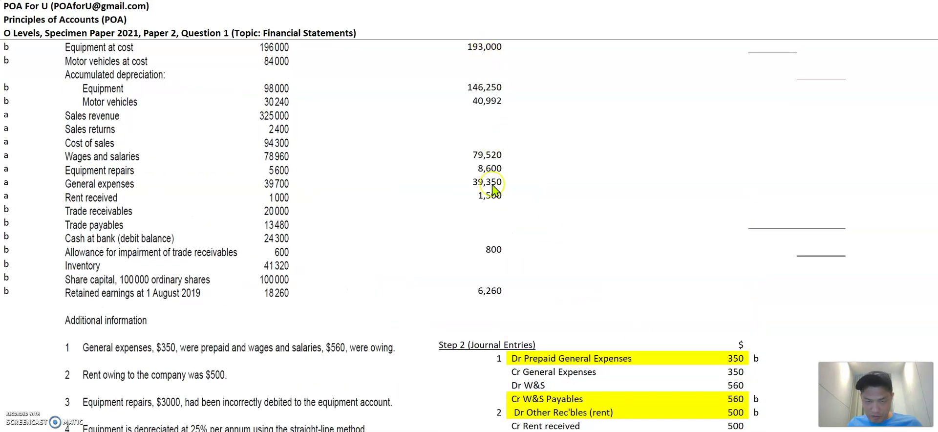
pyautogui.scroll(1, 513, 298)
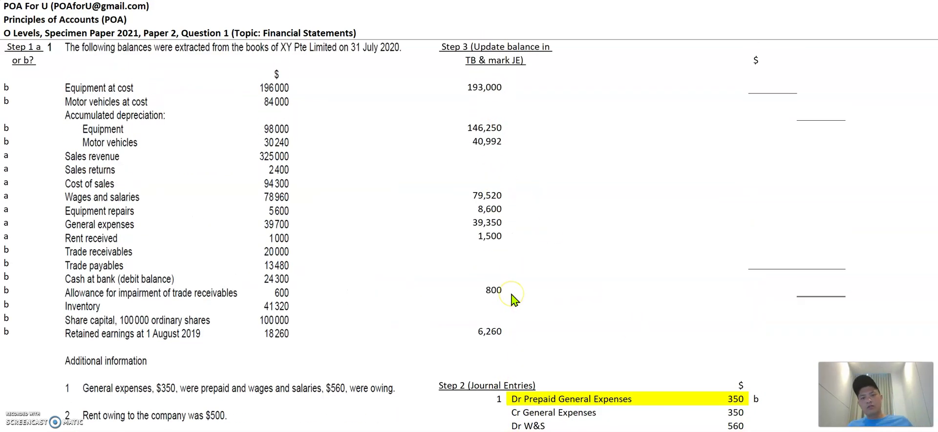